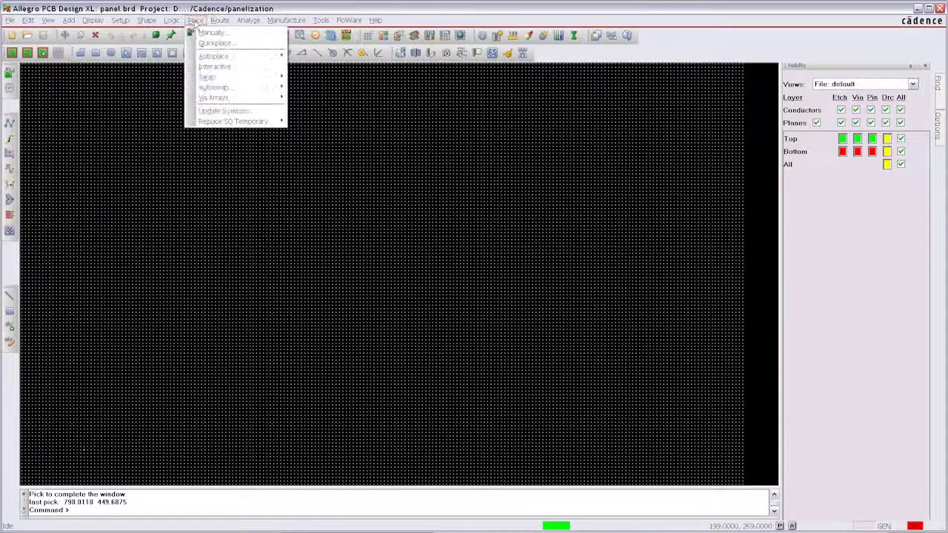
# Step: Place the PANEL320X430 panel outline at origin 0,0 and bring up the Panelization Setup page
pyautogui.click(209, 32)
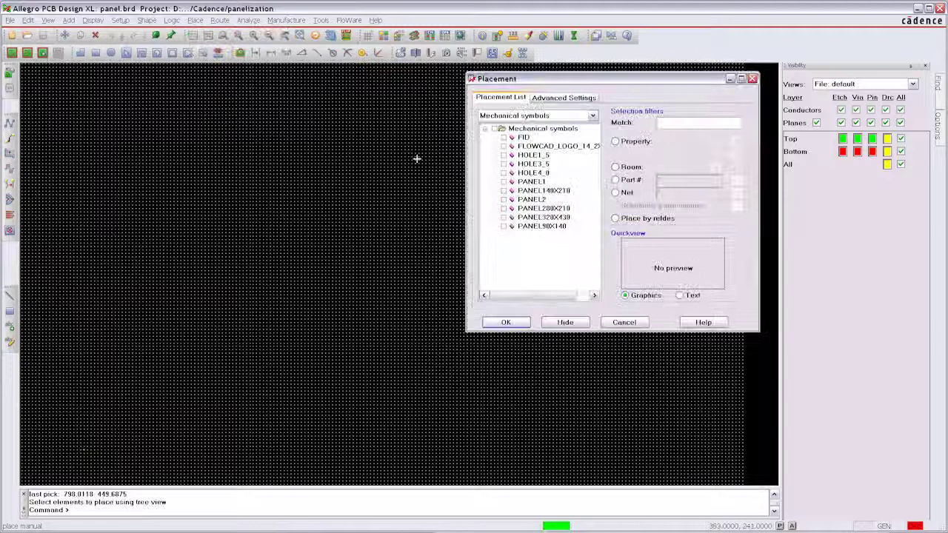
pyautogui.click(503, 217)
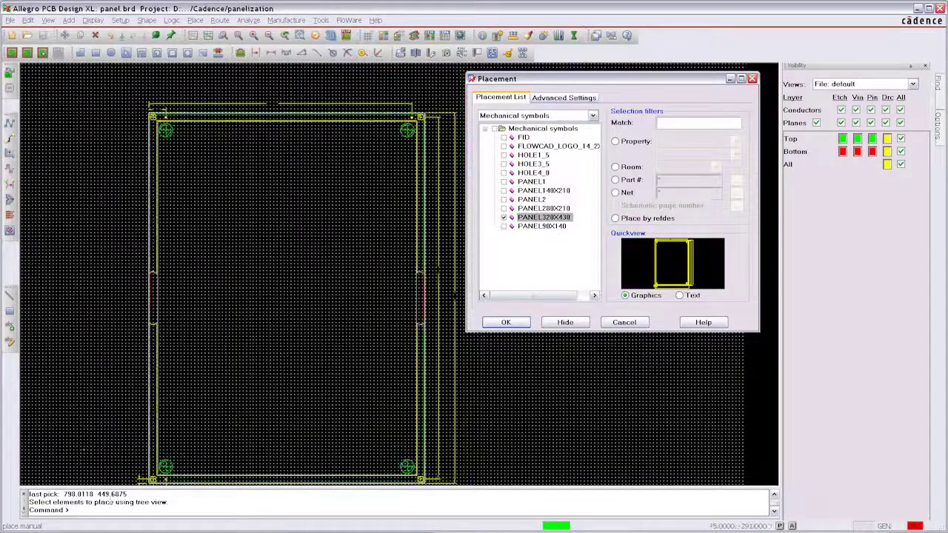
pyautogui.write('x')
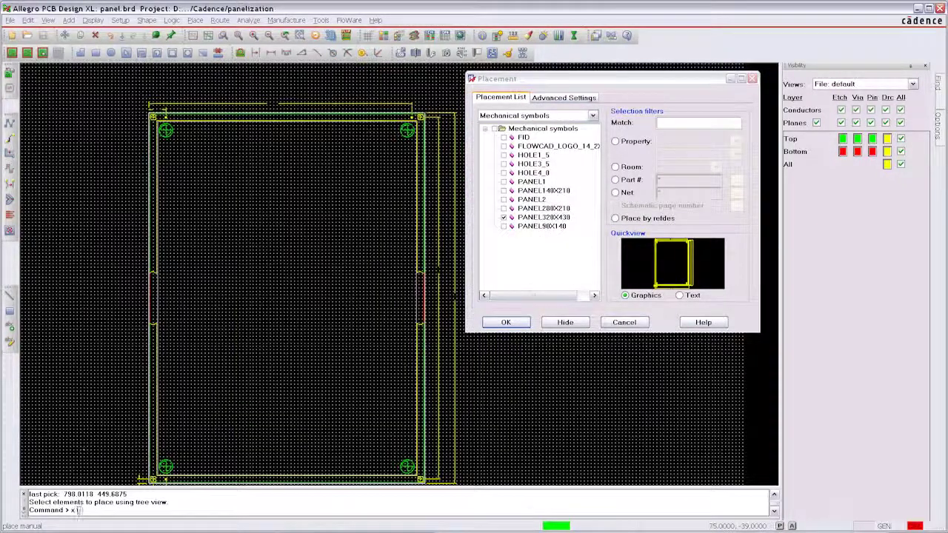
pyautogui.write(' 0 0')
pyautogui.press('Return')
pyautogui.rightClick(256, 265)
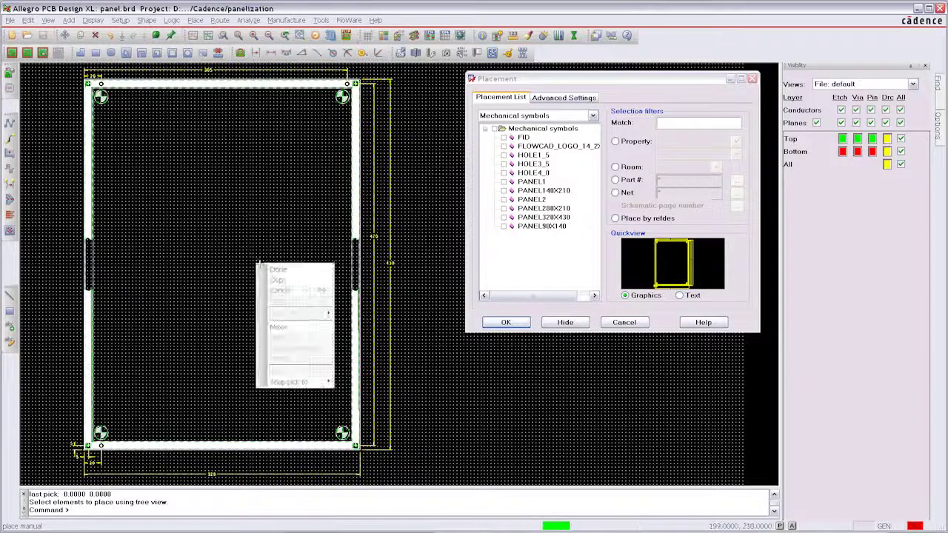
pyautogui.click(278, 269)
pyautogui.click(472, 108)
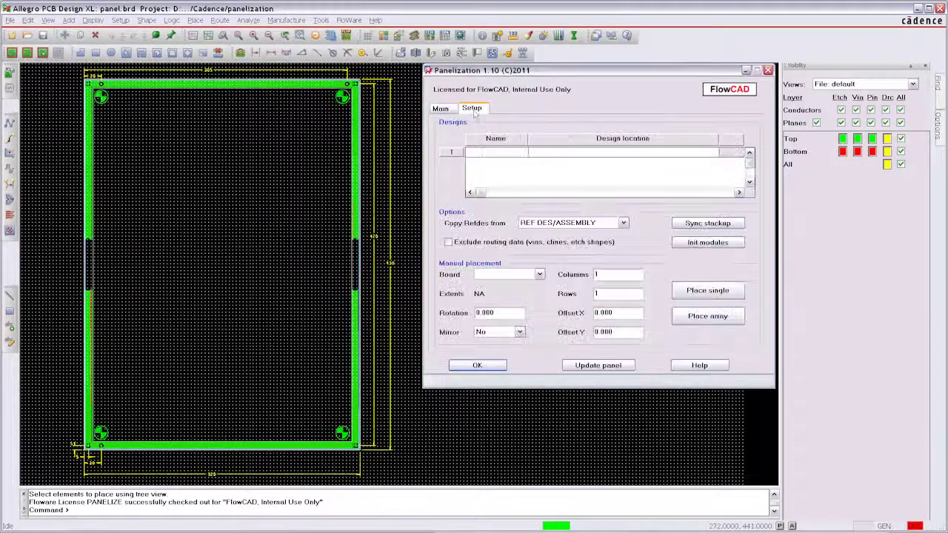
# Step: Load amplifier.brd as the first panel design and rename it AMP
pyautogui.click(729, 152)
pyautogui.doubleClick(368, 172)
pyautogui.doubleClick(368, 173)
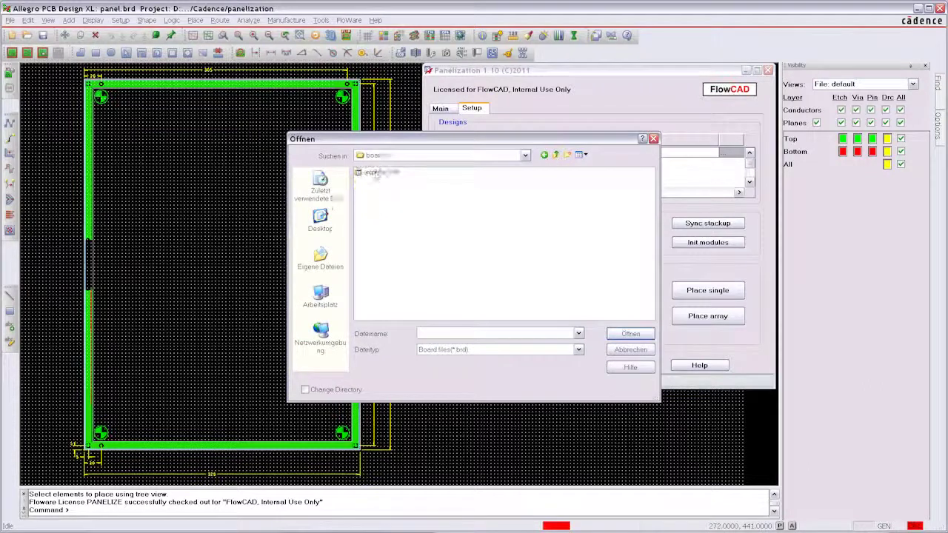
pyautogui.doubleClick(371, 173)
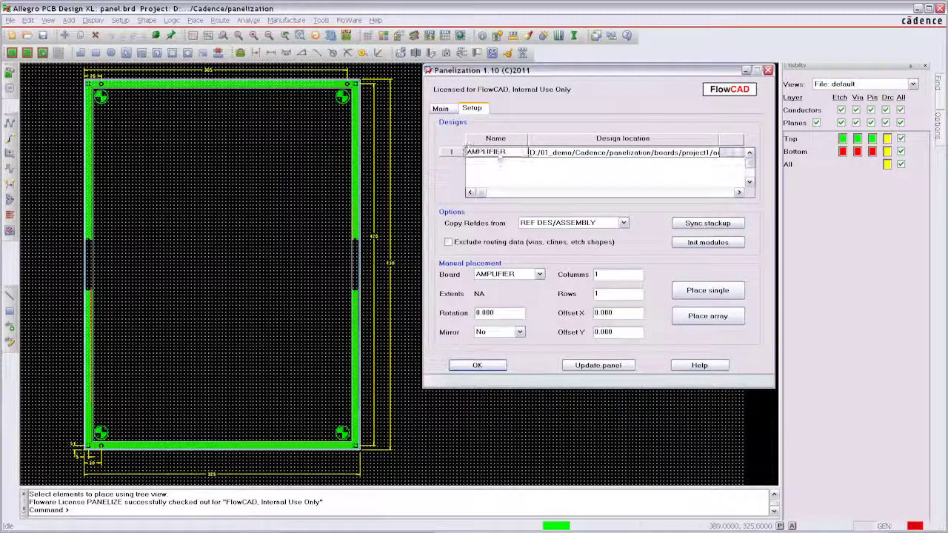
pyautogui.click(497, 152)
pyautogui.press('BackSpace')
pyautogui.press('BackSpace')
pyautogui.press('BackSpace')
pyautogui.press('BackSpace')
pyautogui.press('BackSpace')
pyautogui.press('BackSpace')
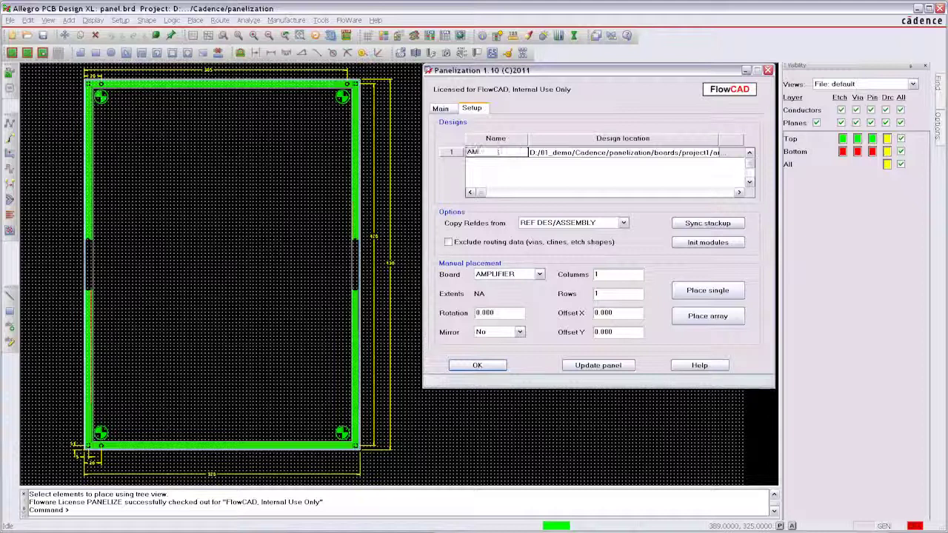
pyautogui.press('Return')
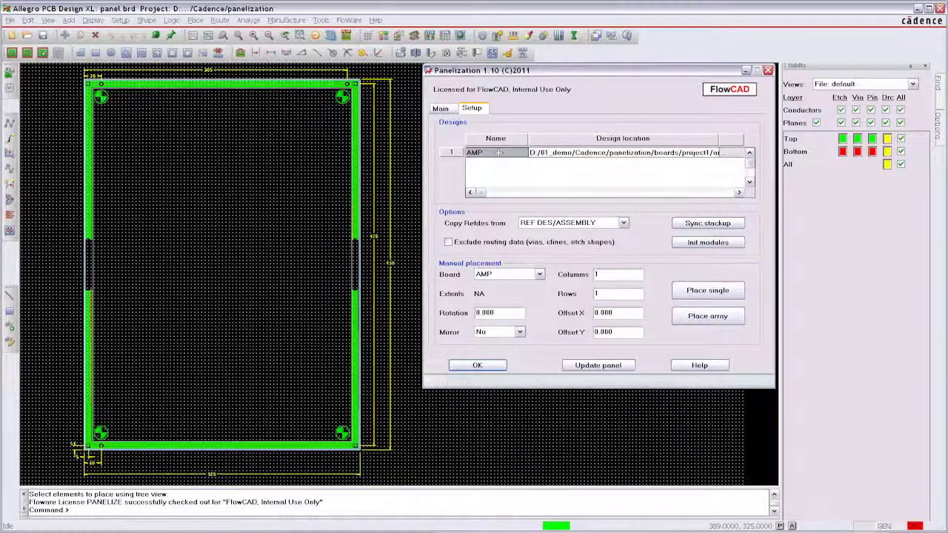
# Step: Import the AMP board's layer stackup, hide the plane layers, and initialise the modules
pyautogui.click(707, 223)
pyautogui.click(739, 237)
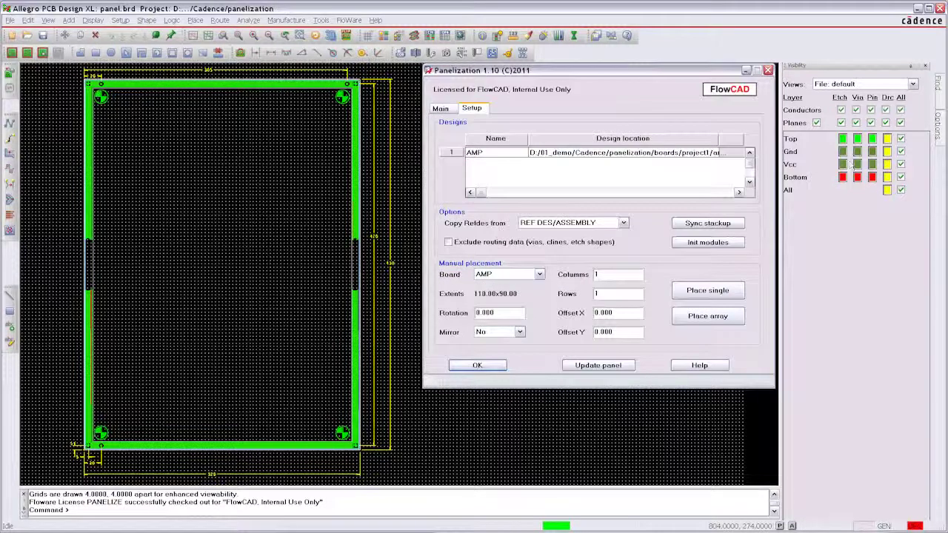
pyautogui.click(901, 123)
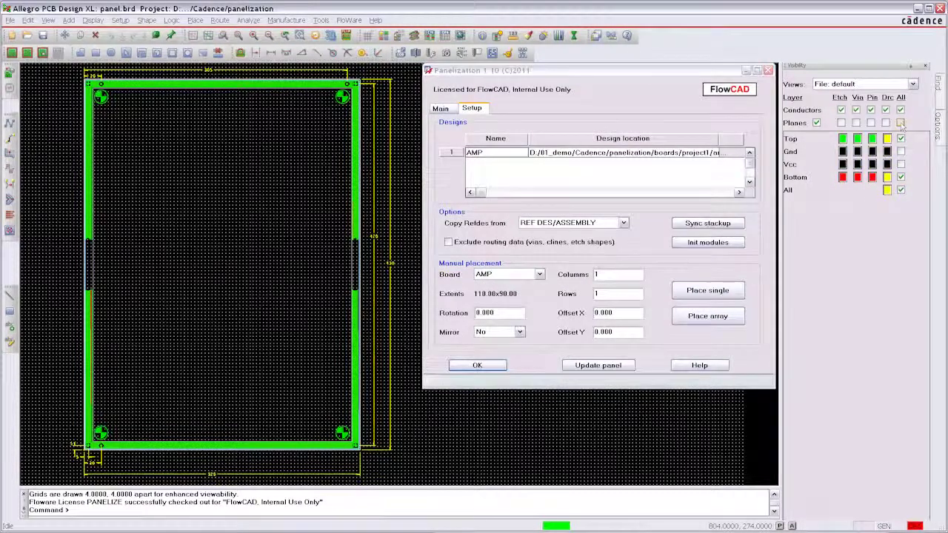
pyautogui.click(689, 243)
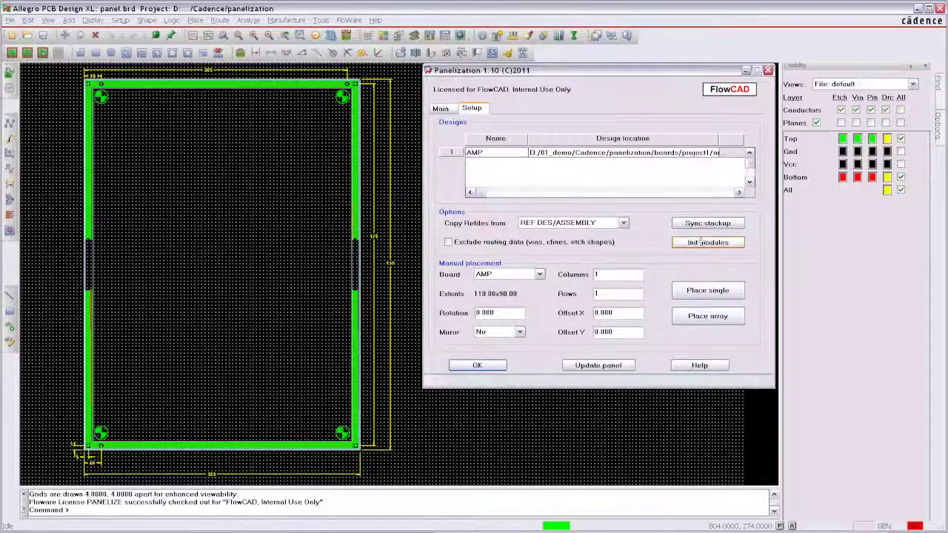
# Step: Place one AMP board at the panel's top-left and a second, rotated 180° and mirrored, beside it
pyautogui.click(705, 293)
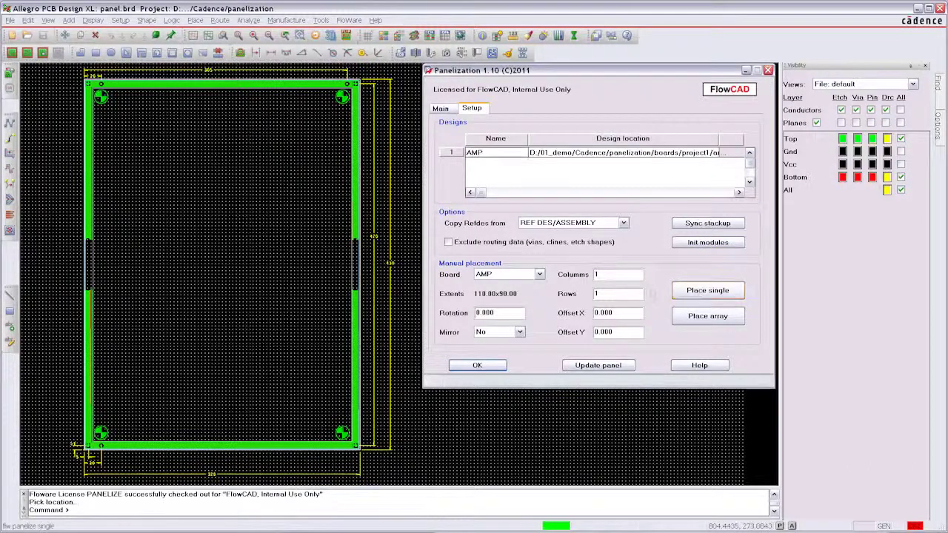
pyautogui.click(117, 186)
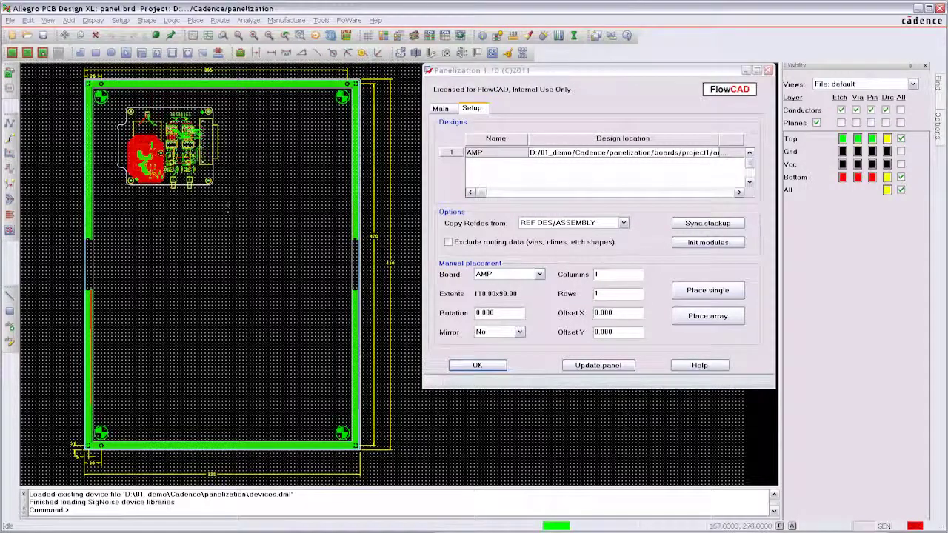
pyautogui.doubleClick(498, 313)
pyautogui.write('1')
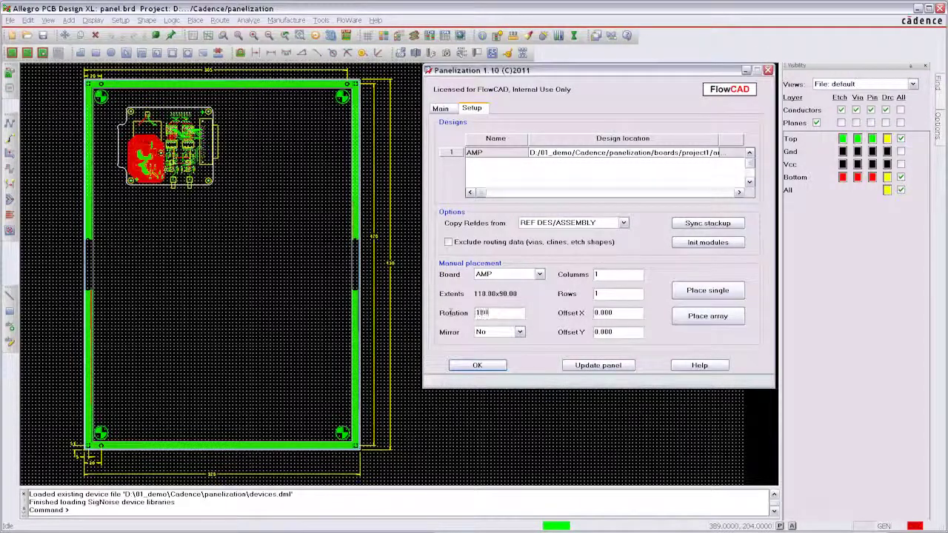
pyautogui.write('80')
pyautogui.click(520, 332)
pyautogui.click(509, 354)
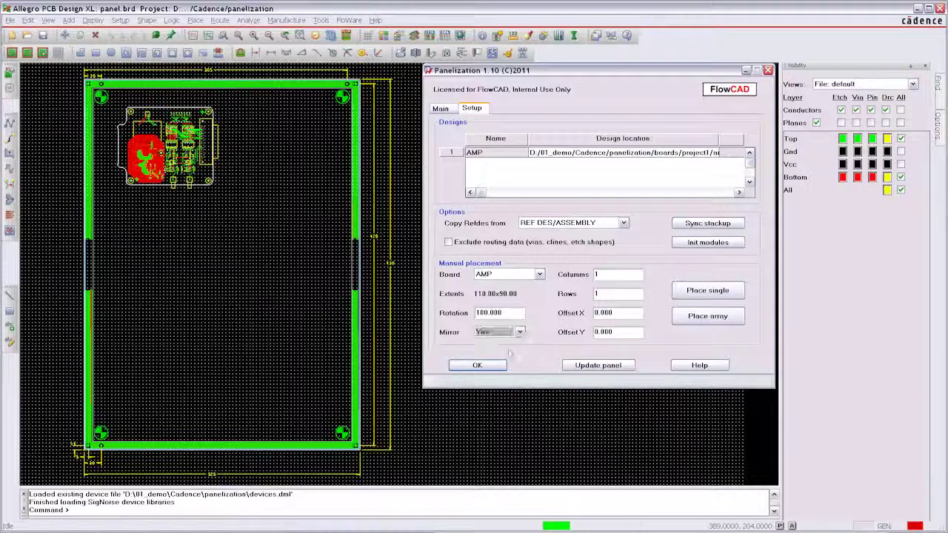
pyautogui.click(708, 290)
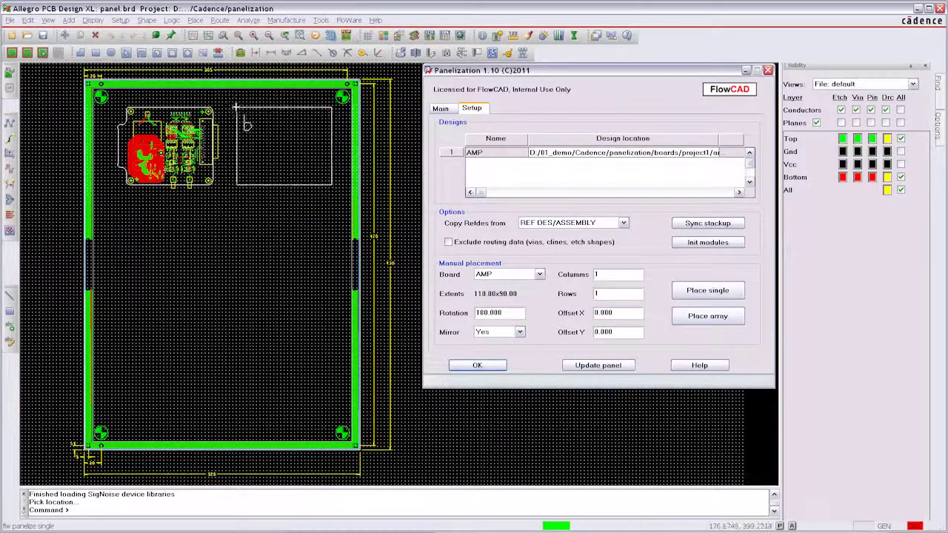
pyautogui.click(246, 124)
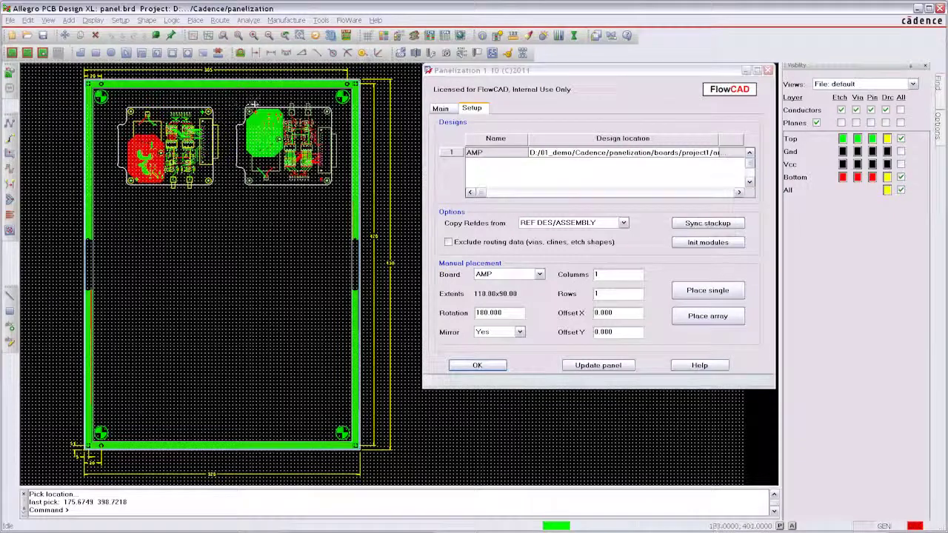
# Step: Add a second design row loading sensor.brd, name it SEN, and reinitialise the modules
pyautogui.rightClick(491, 158)
pyautogui.click(497, 160)
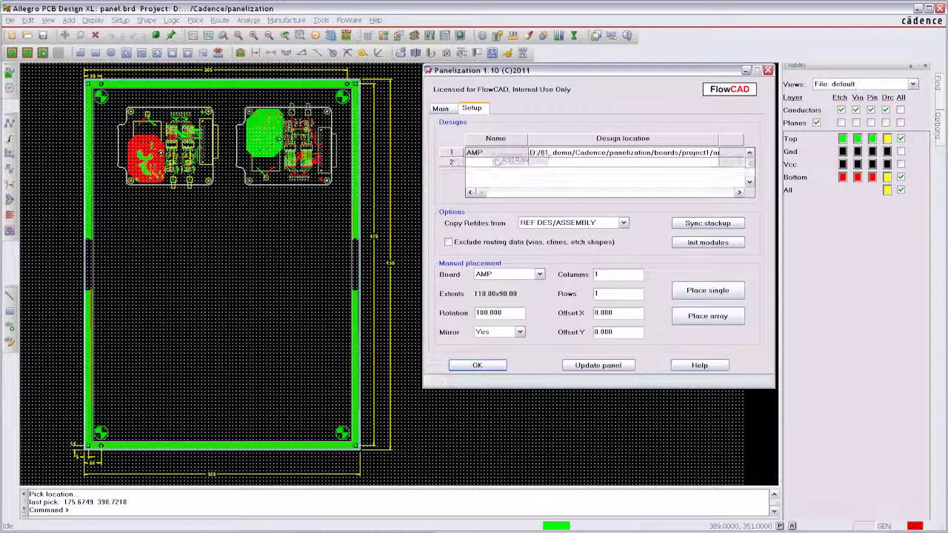
pyautogui.click(734, 162)
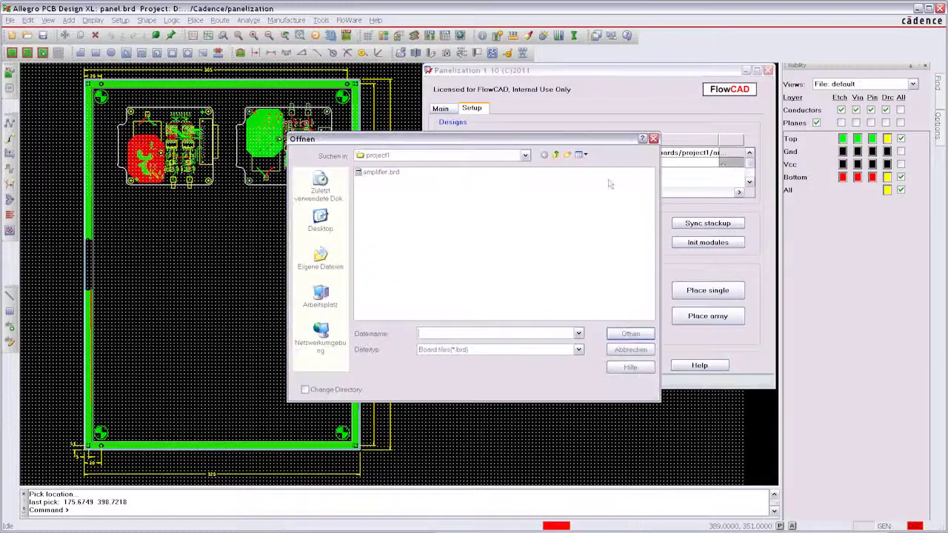
pyautogui.click(555, 154)
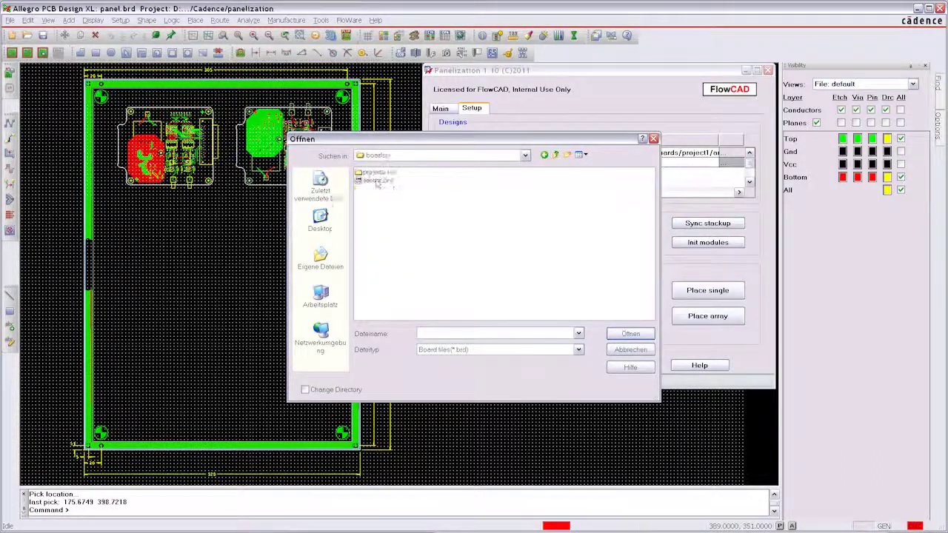
pyautogui.doubleClick(376, 181)
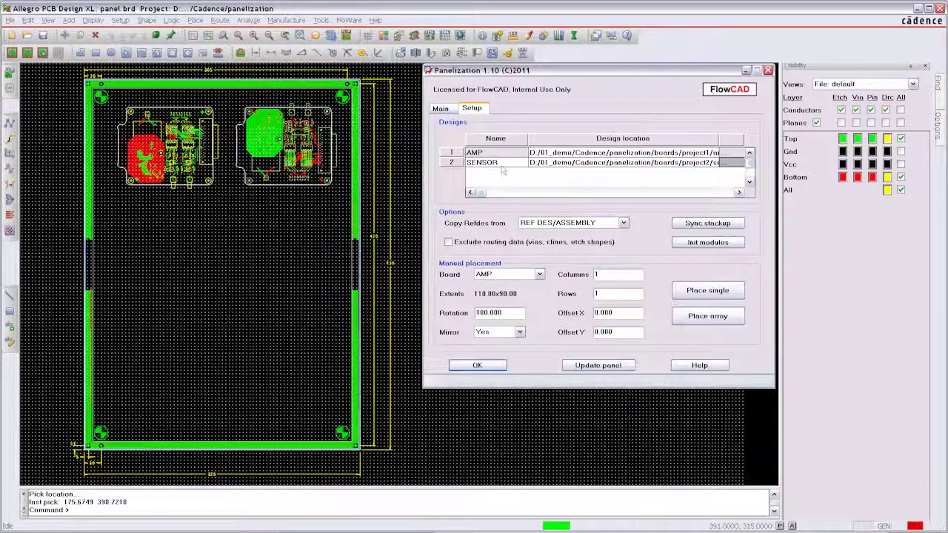
pyautogui.click(502, 163)
pyautogui.write('S')
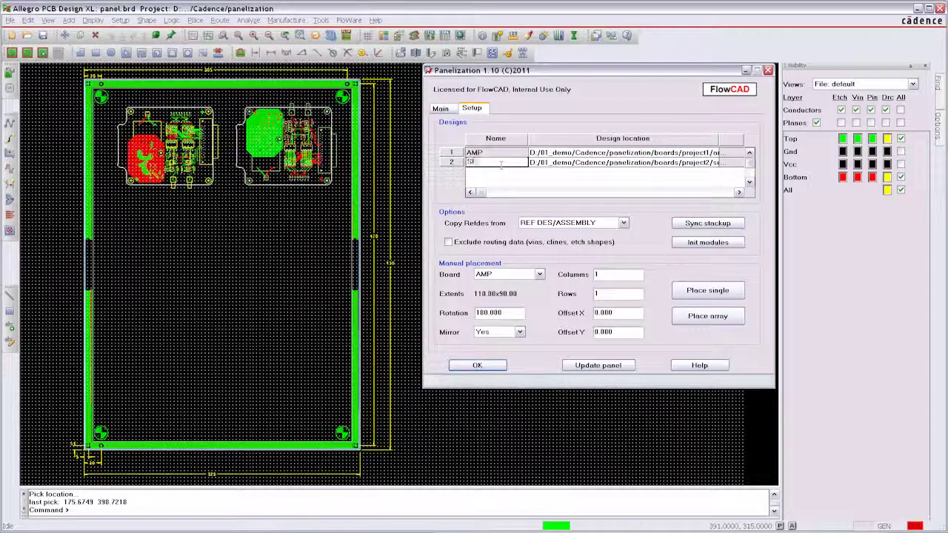
pyautogui.write('EN')
pyautogui.press('Return')
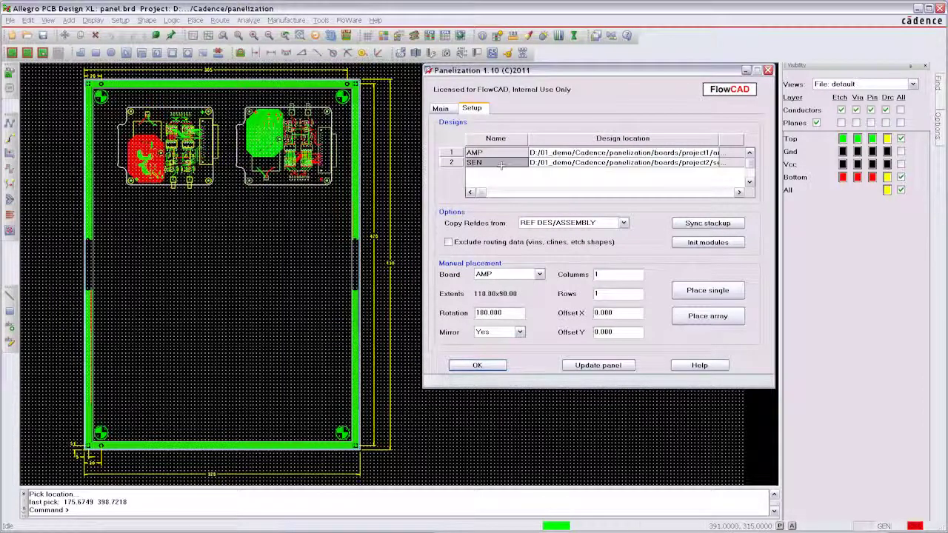
pyautogui.click(694, 245)
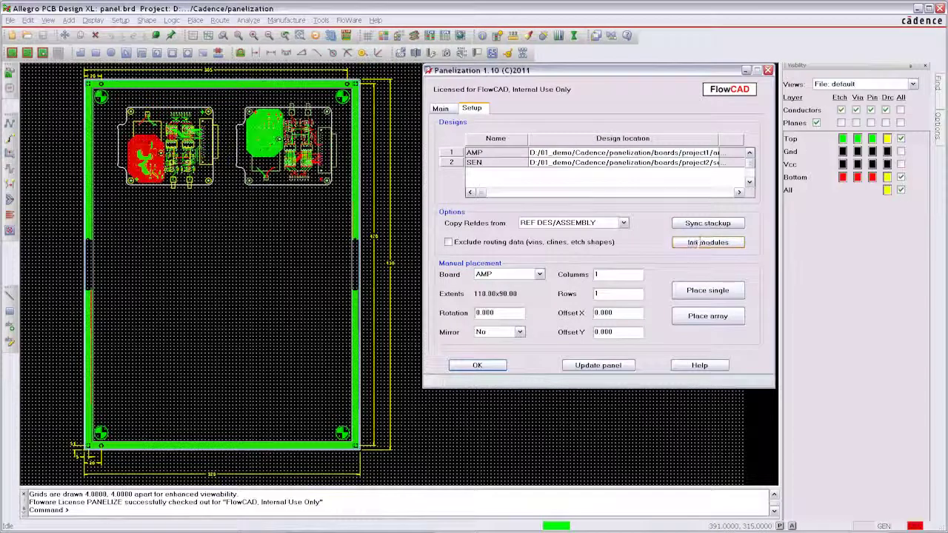
# Step: Choose the SEN board for placement and set its rotation to 30°
pyautogui.click(540, 275)
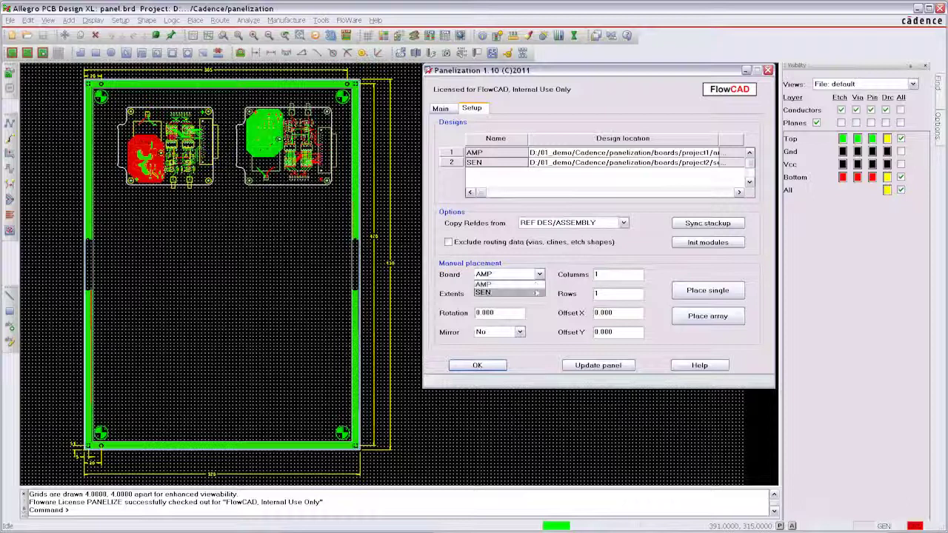
pyautogui.click(536, 293)
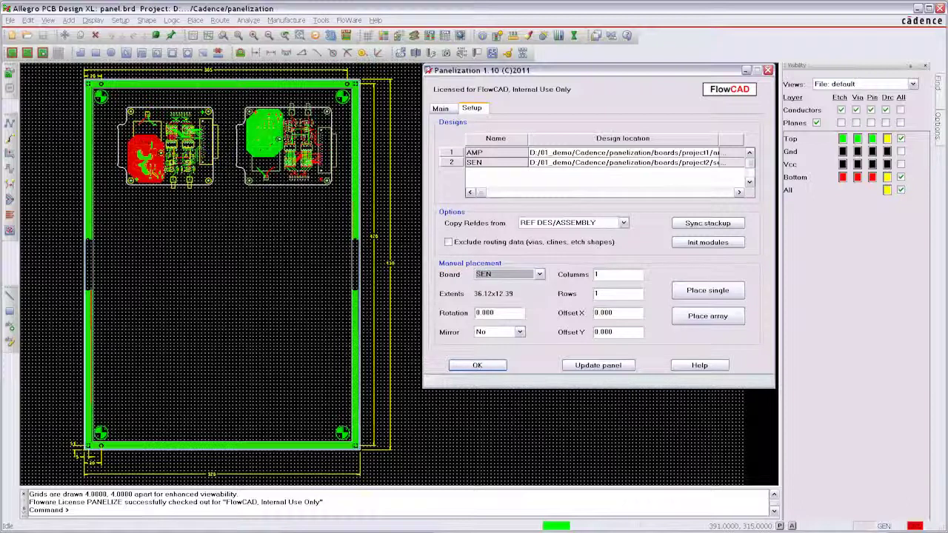
pyautogui.doubleClick(483, 312)
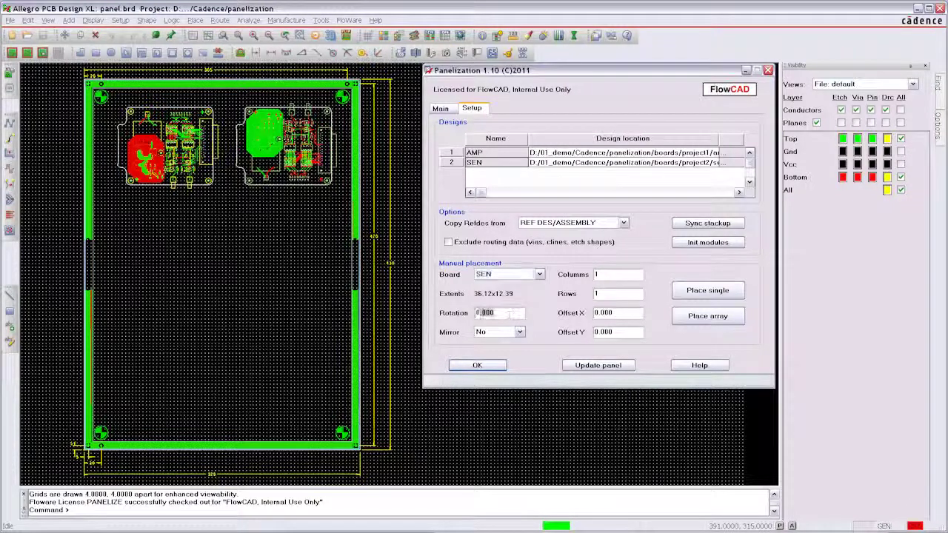
pyautogui.write('90')
pyautogui.press('Tab')
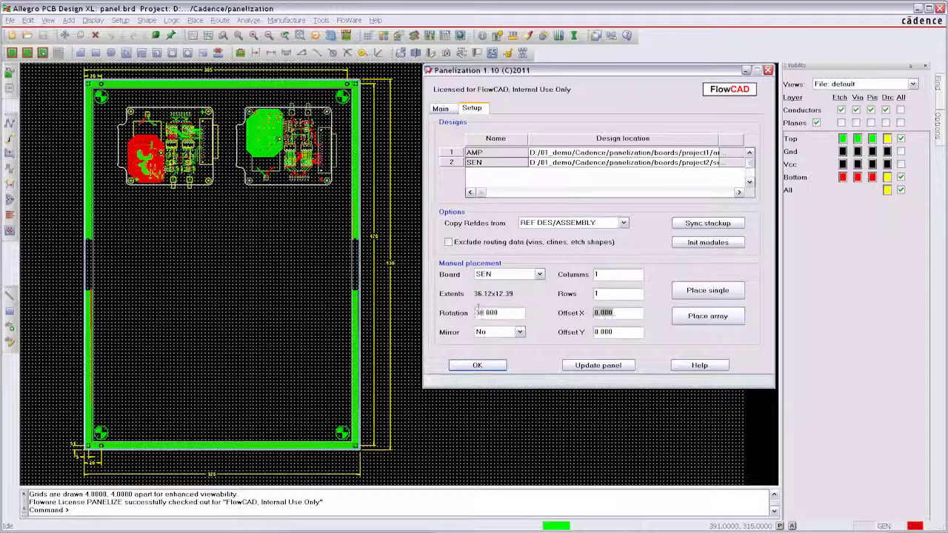
# Step: Set the SEN array to 4 columns and 8 rows with offsets X 60 and Y 25
pyautogui.doubleClick(596, 275)
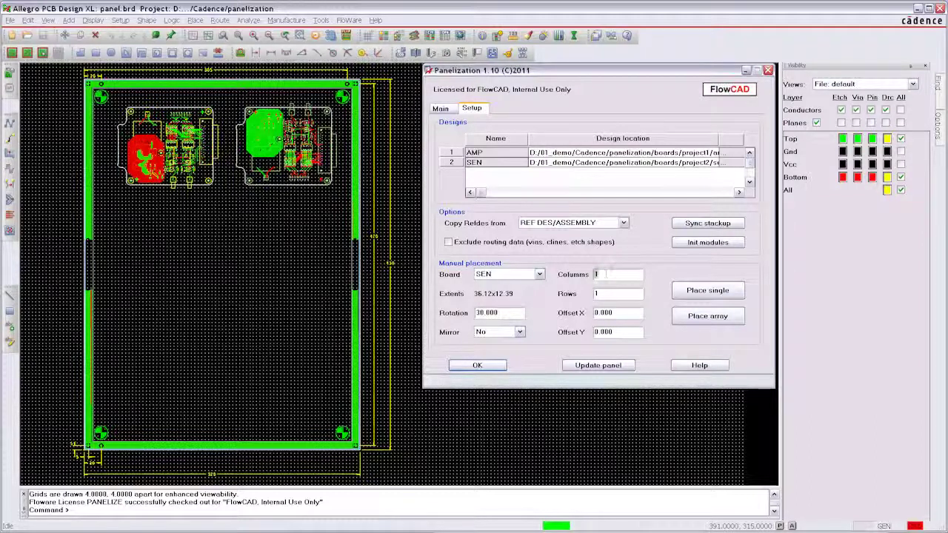
pyautogui.doubleClick(597, 293)
pyautogui.write('8')
pyautogui.doubleClick(597, 313)
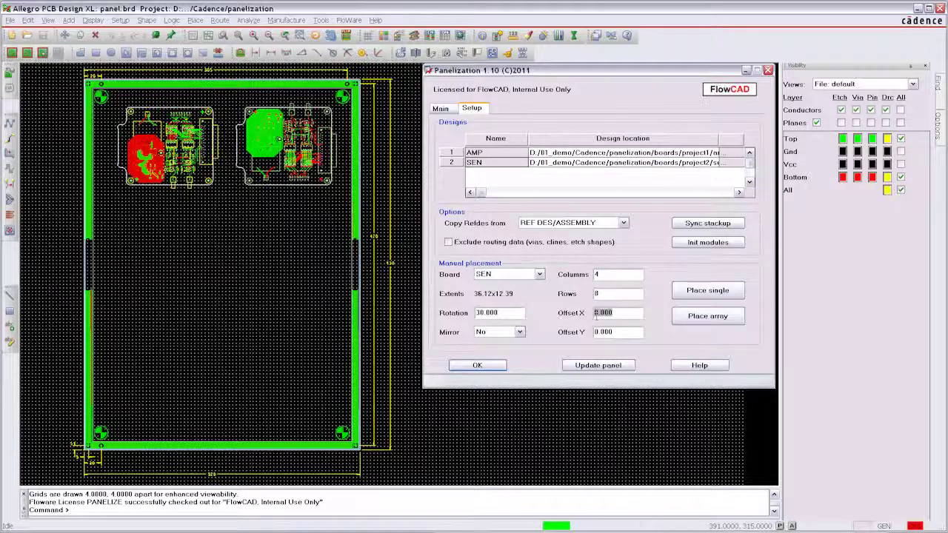
pyautogui.write('6')
pyautogui.doubleClick(596, 332)
pyautogui.write('3')
pyautogui.write('5')
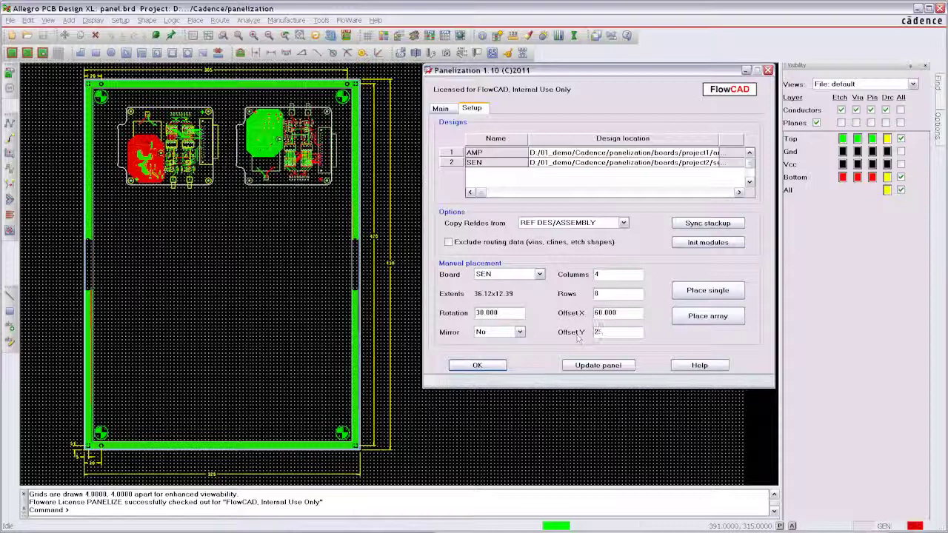
pyautogui.press('Tab')
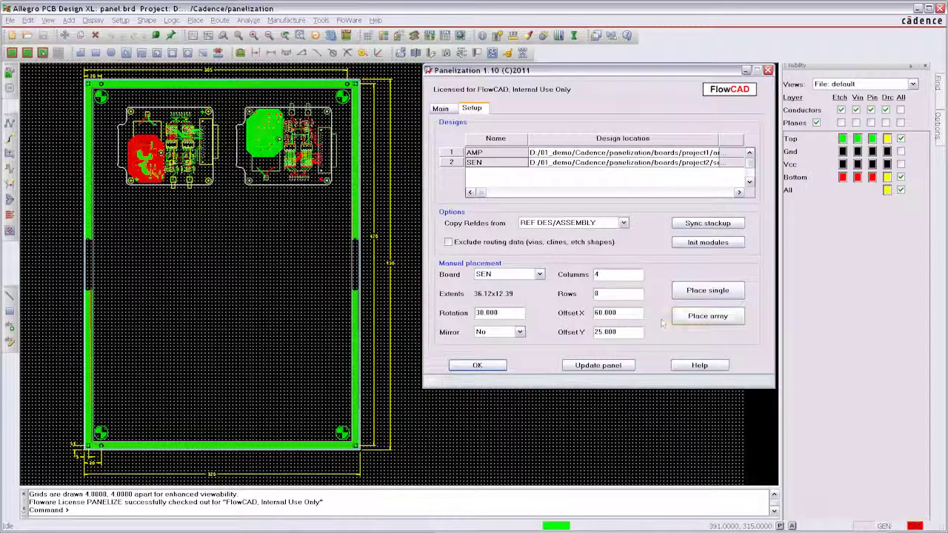
# Step: Place the 4-by-8 SEN array below the amplifier boards and list the placed boards on Main
pyautogui.click(707, 316)
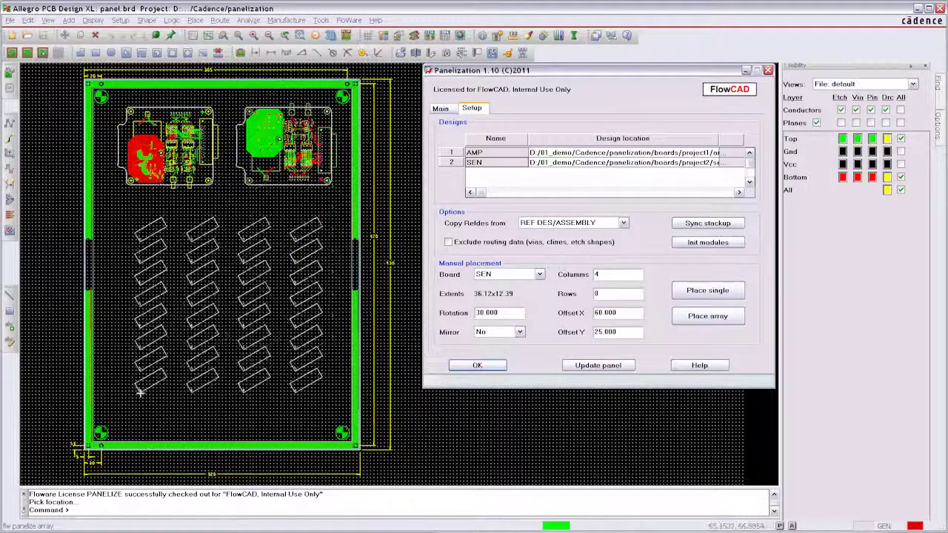
pyautogui.click(136, 395)
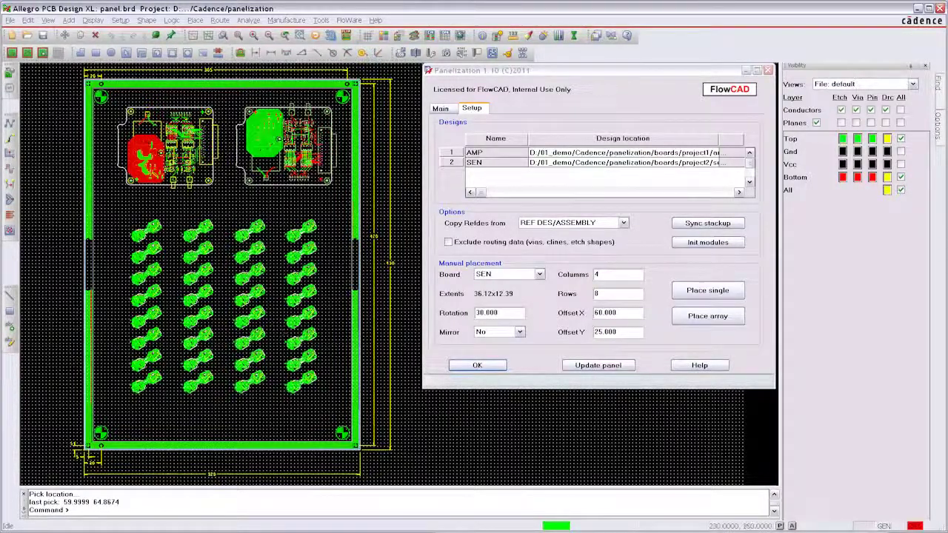
pyautogui.click(442, 109)
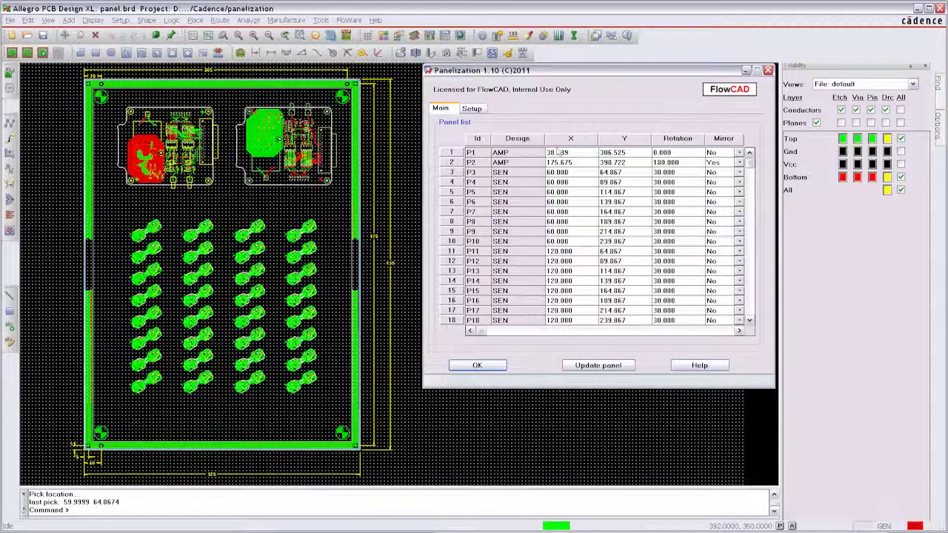
# Step: Highlight sensor board P3 from the Panel list and zoom in on it
pyautogui.moveTo(749, 164)
pyautogui.mouseDown()
pyautogui.moveTo(749, 196)
pyautogui.moveTo(748, 170)
pyautogui.mouseUp()
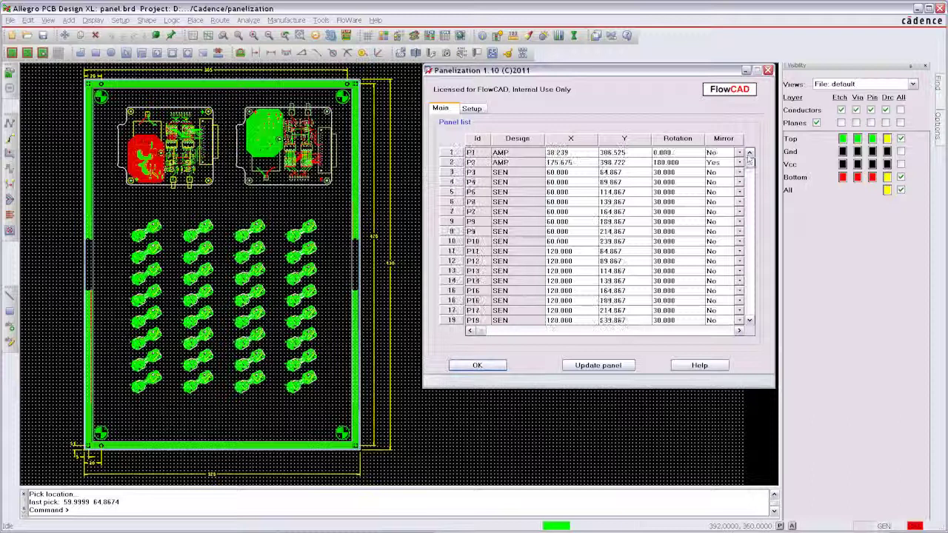
pyautogui.rightClick(481, 172)
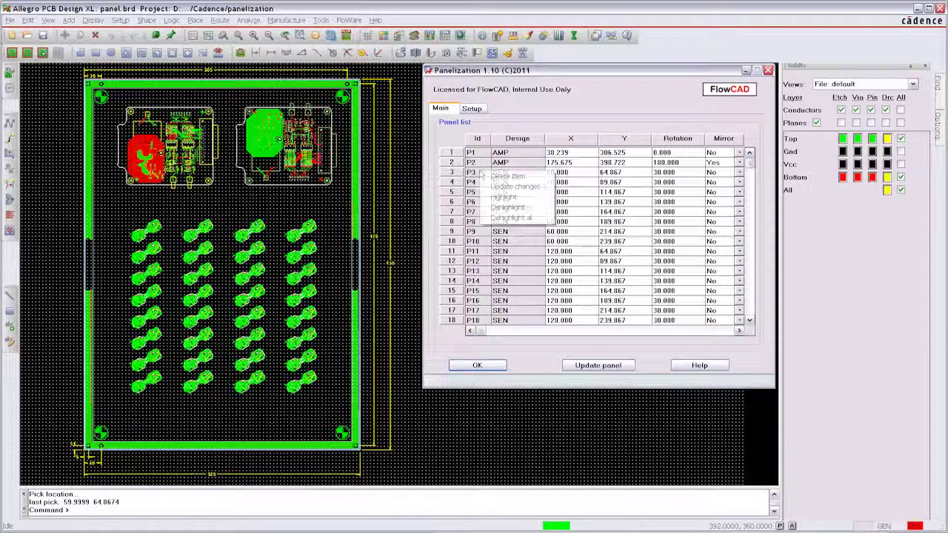
pyautogui.click(497, 196)
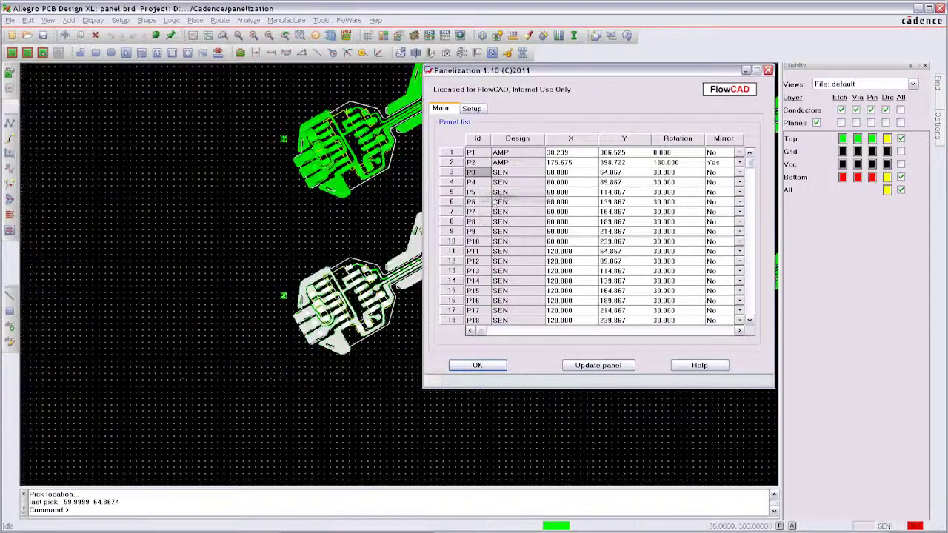
pyautogui.click(392, 206)
pyautogui.scroll(-1, 296, 274)
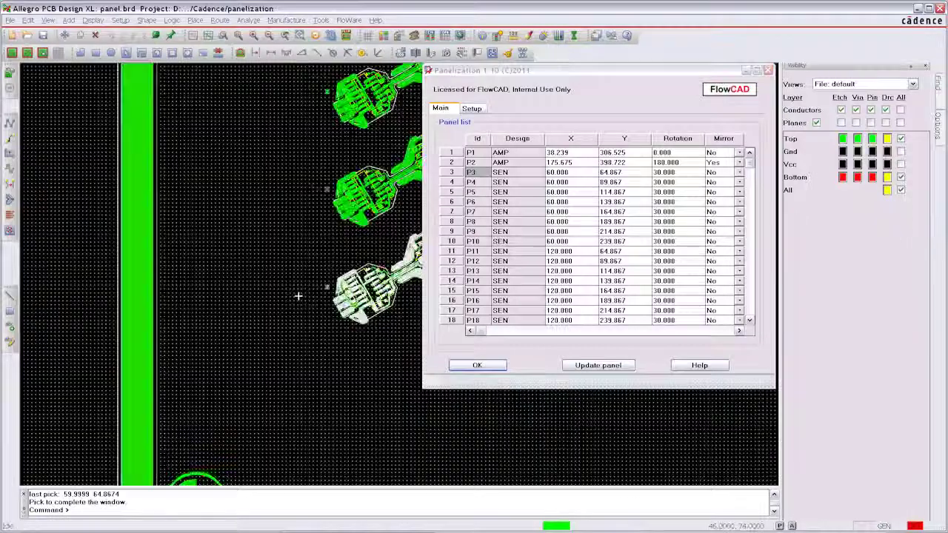
pyautogui.scroll(-1, 298, 296)
pyautogui.scroll(1, 297, 296)
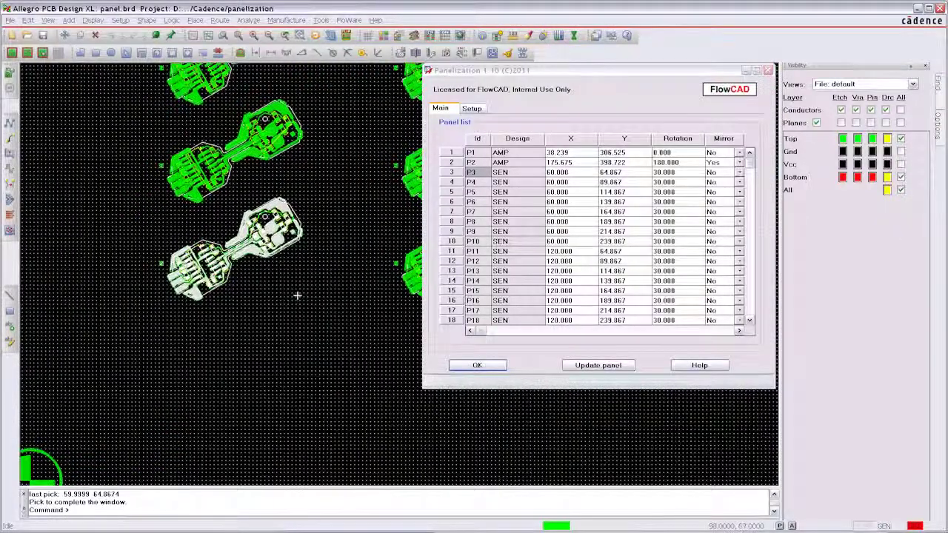
# Step: Move board P3 to X 55, Y 60 with 0° rotation and update the changes
pyautogui.click(571, 172)
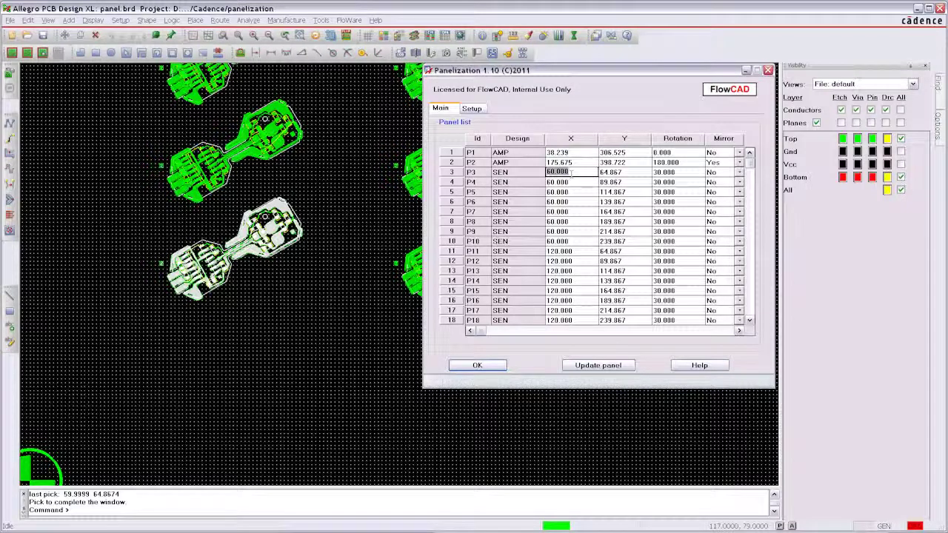
pyautogui.write('55')
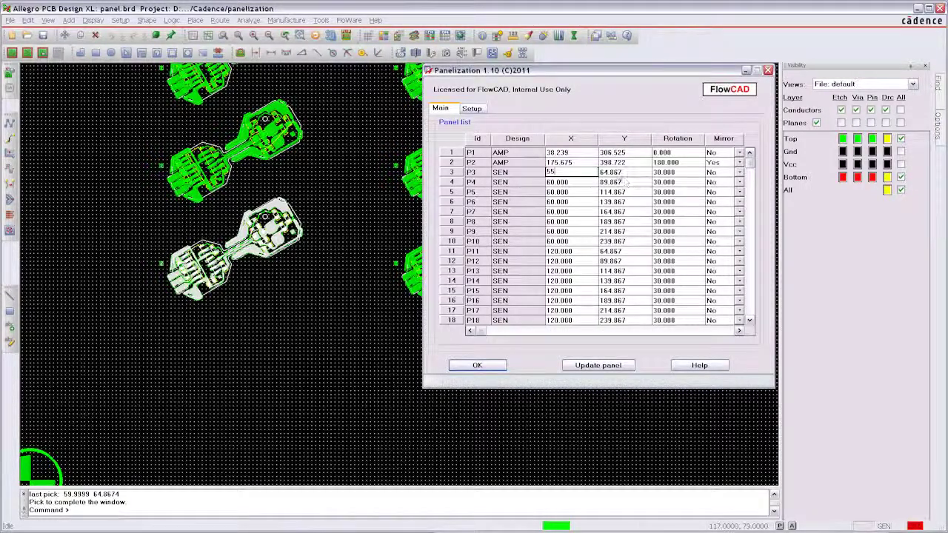
pyautogui.press('Tab')
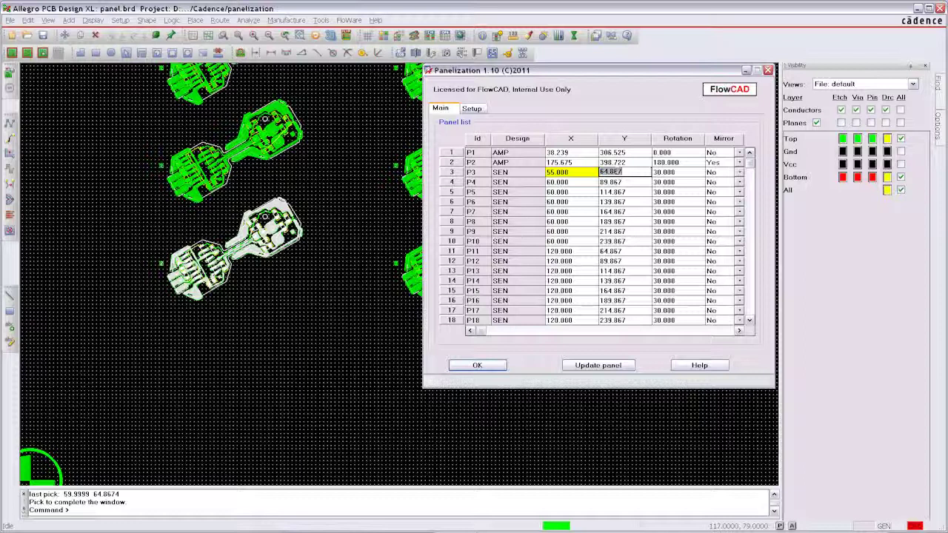
pyautogui.write('60')
pyautogui.press('Tab')
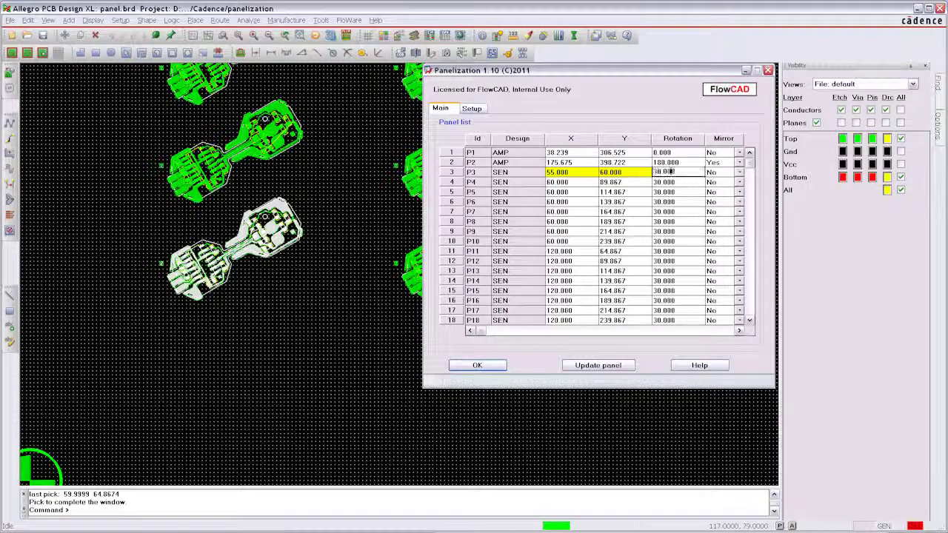
pyautogui.write('0')
pyautogui.press('Tab')
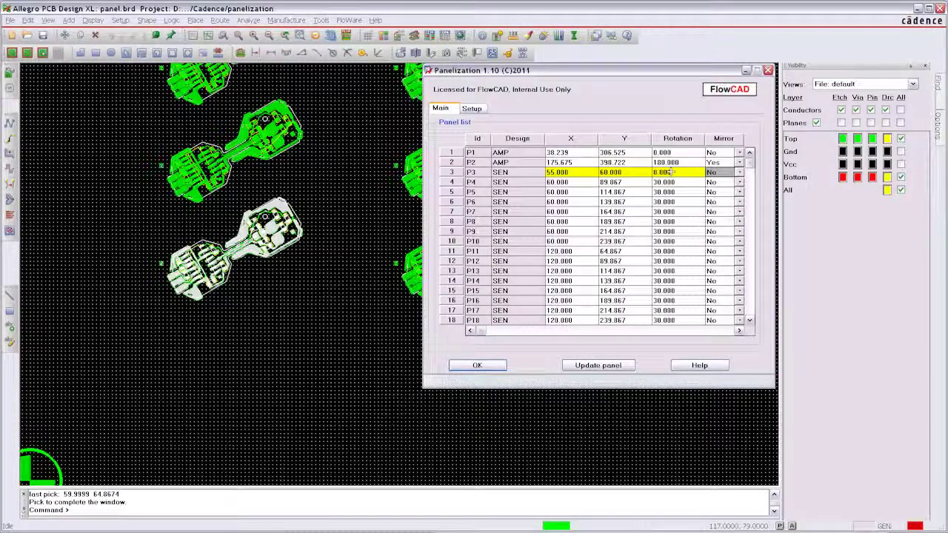
pyautogui.rightClick(586, 175)
pyautogui.click(601, 192)
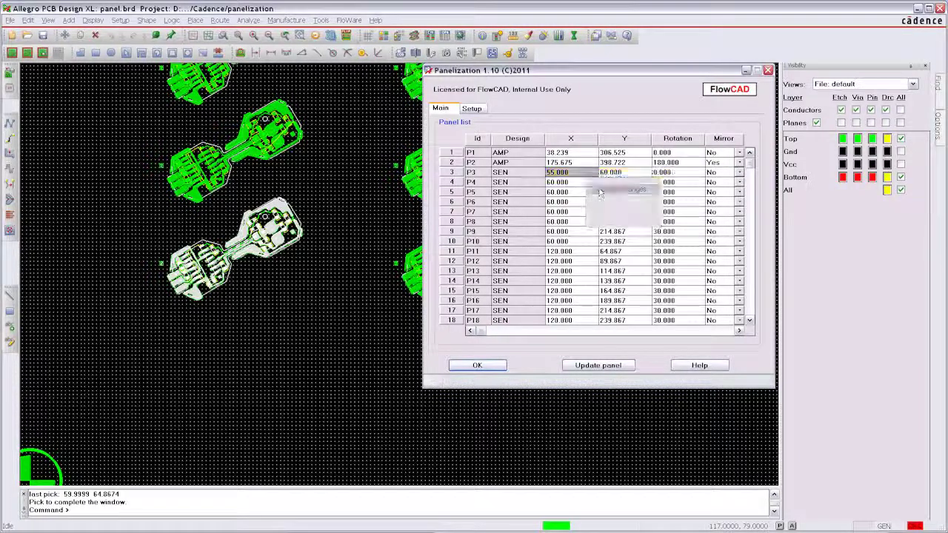
# Step: Dehighlight all boards and accept the panel layout with OK
pyautogui.rightClick(527, 174)
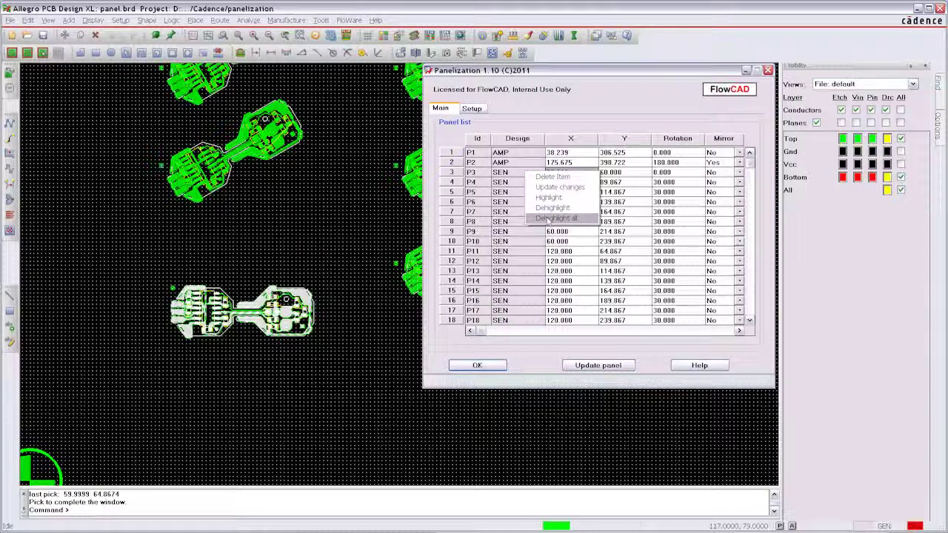
pyautogui.click(549, 220)
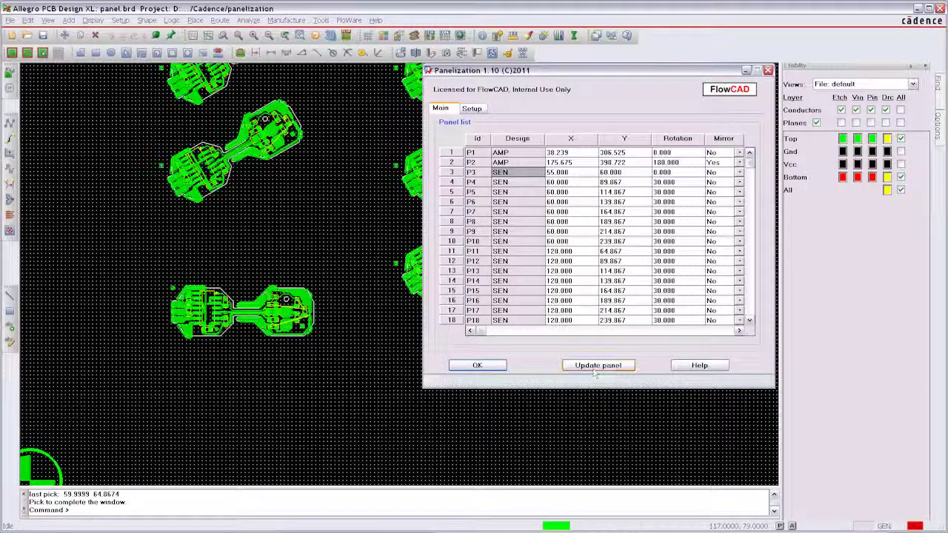
pyautogui.click(478, 366)
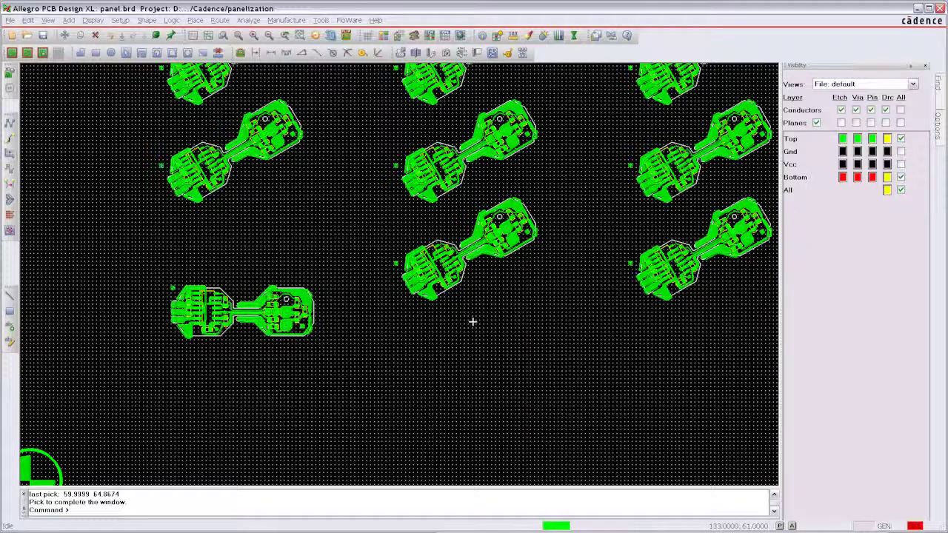
# Step: Apply the pnl_assy_top visibility view and inspect the sensor boards up close
pyautogui.click(913, 84)
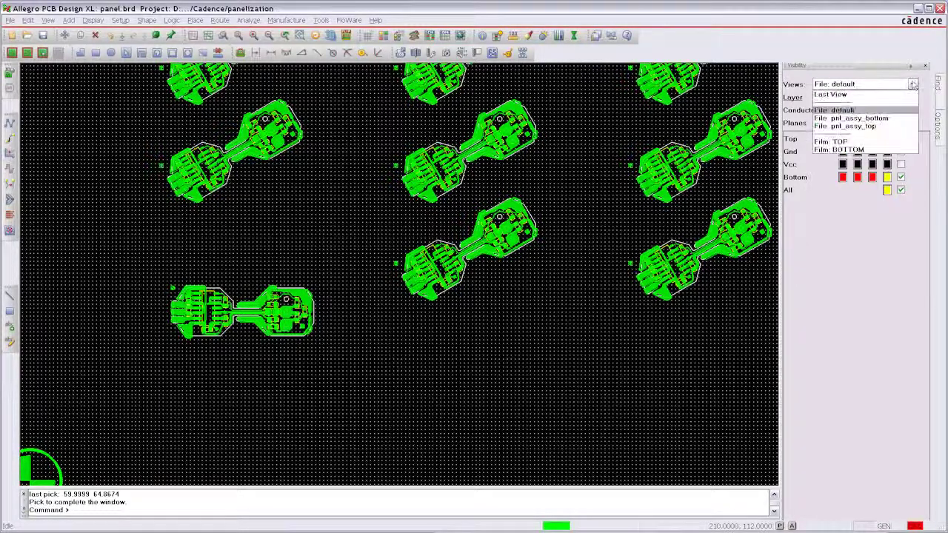
pyautogui.click(883, 127)
pyautogui.click(560, 292)
pyautogui.click(345, 197)
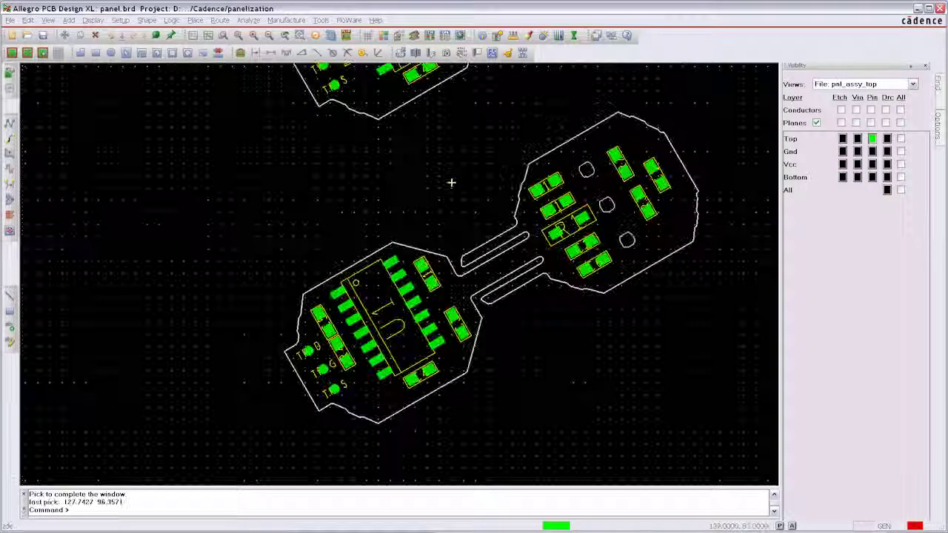
pyautogui.moveTo(451, 182); pyautogui.dragTo(455, 250, button='middle')
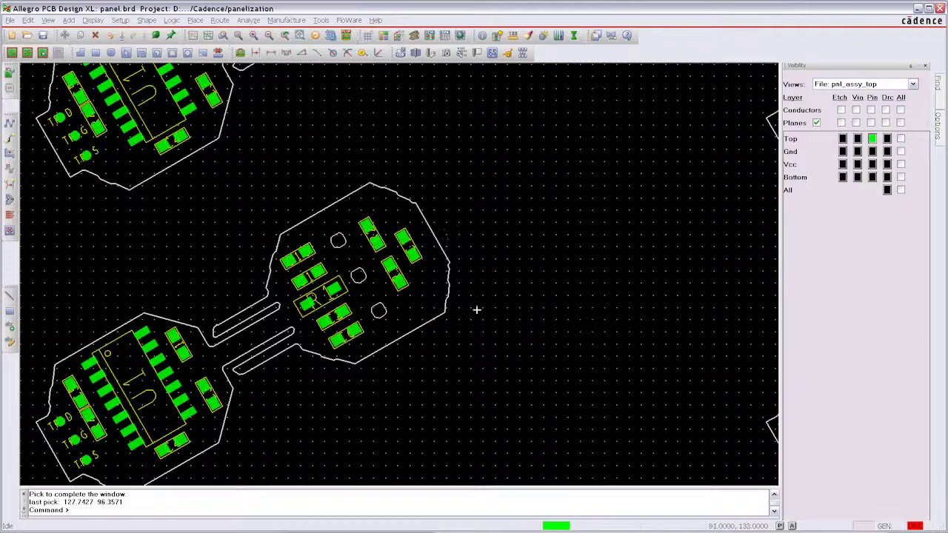
pyautogui.moveTo(476, 309); pyautogui.dragTo(489, 332, button='middle')
pyautogui.scroll(3, 488, 327)
pyautogui.scroll(-3, 489, 333)
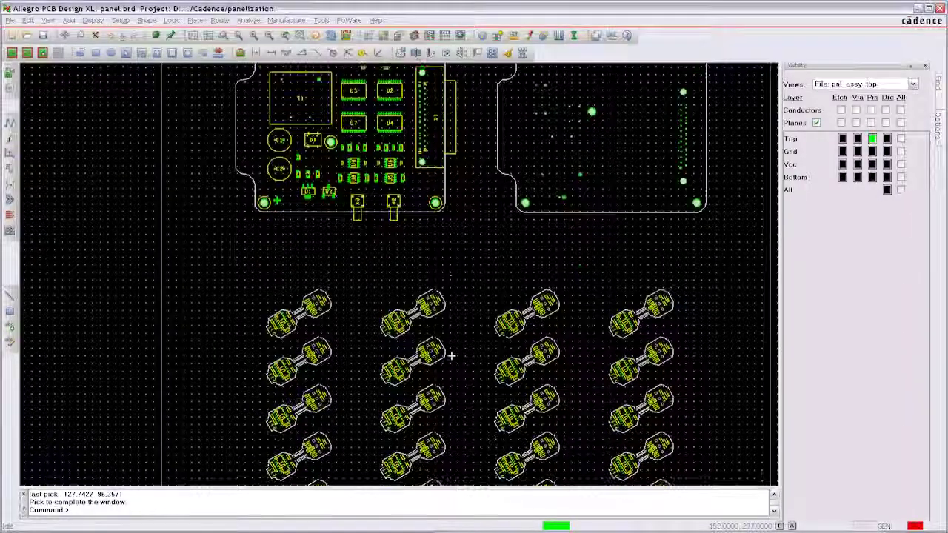
# Step: Make all Top layer items visible and go to Tools > Reports
pyautogui.scroll(2, 451, 356)
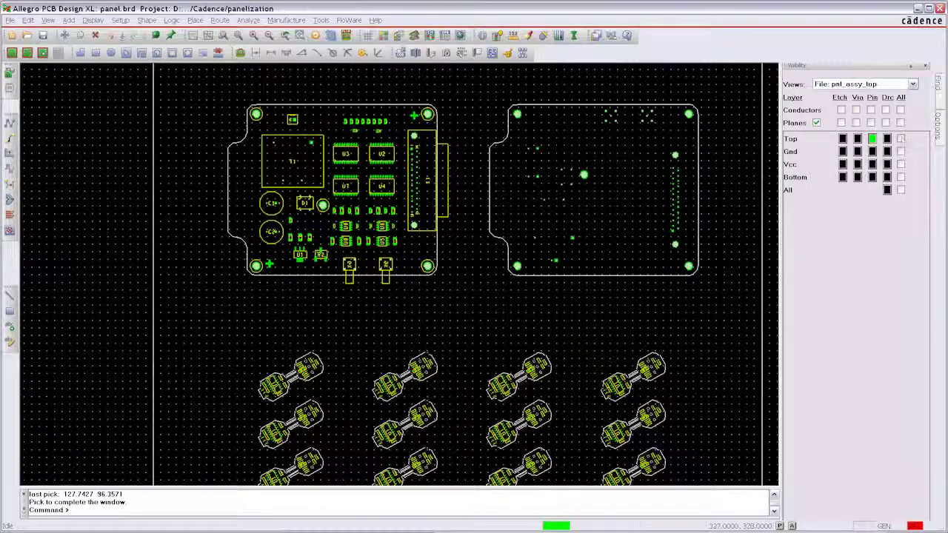
pyautogui.click(901, 138)
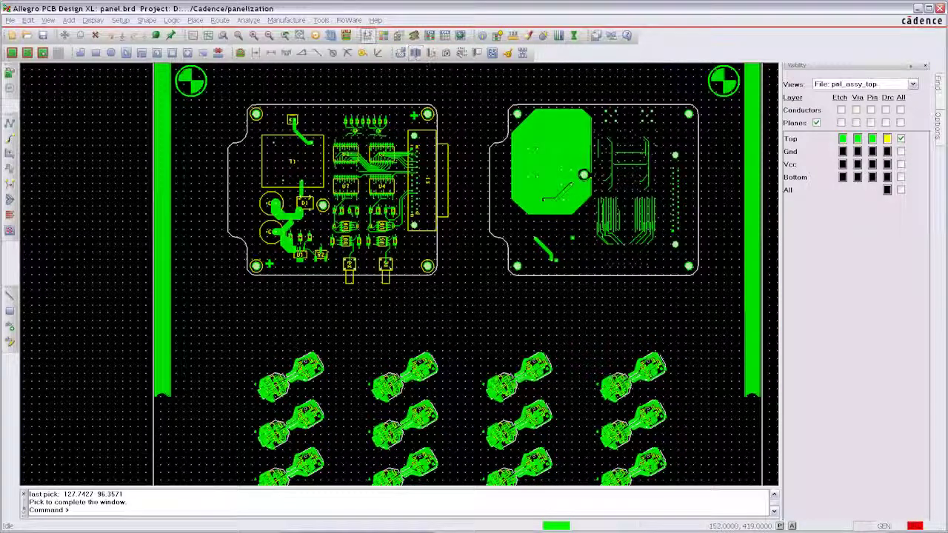
pyautogui.click(287, 20)
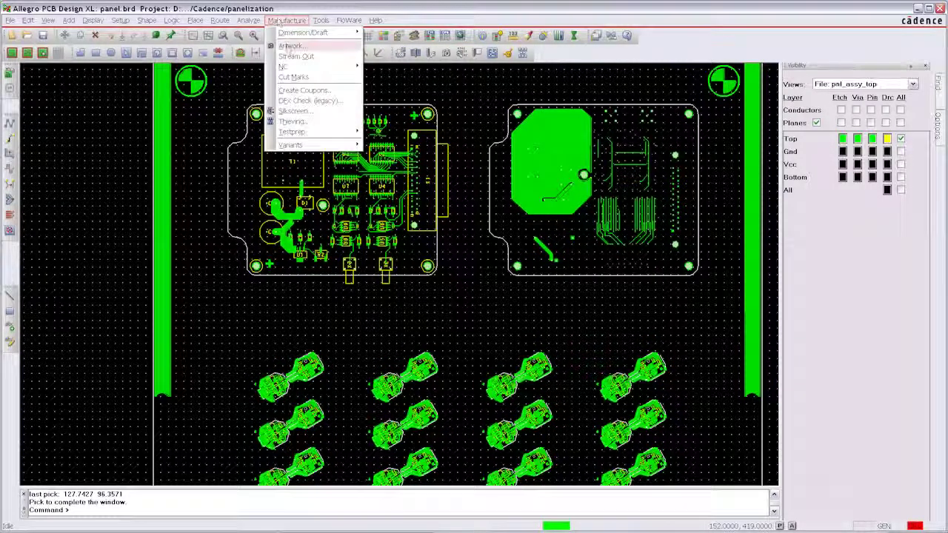
pyautogui.click(291, 45)
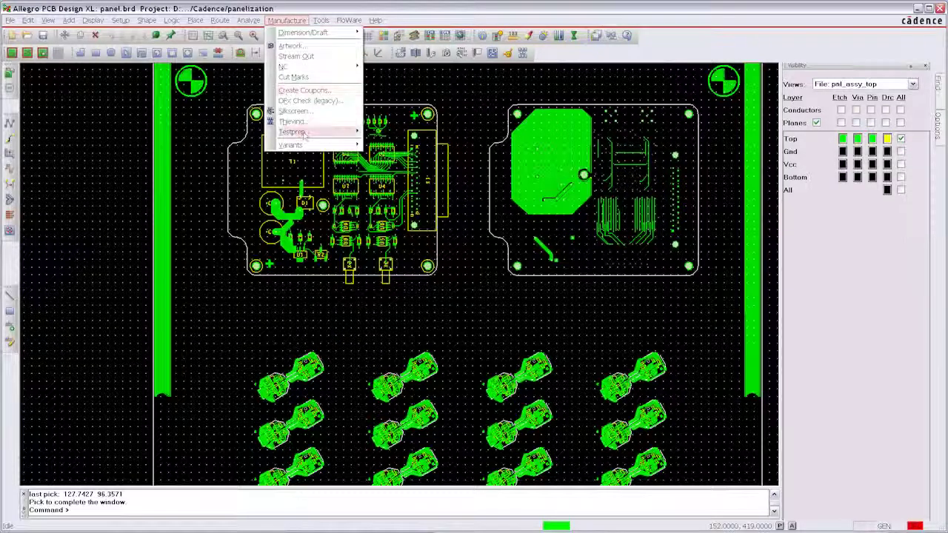
pyautogui.moveTo(320, 20)
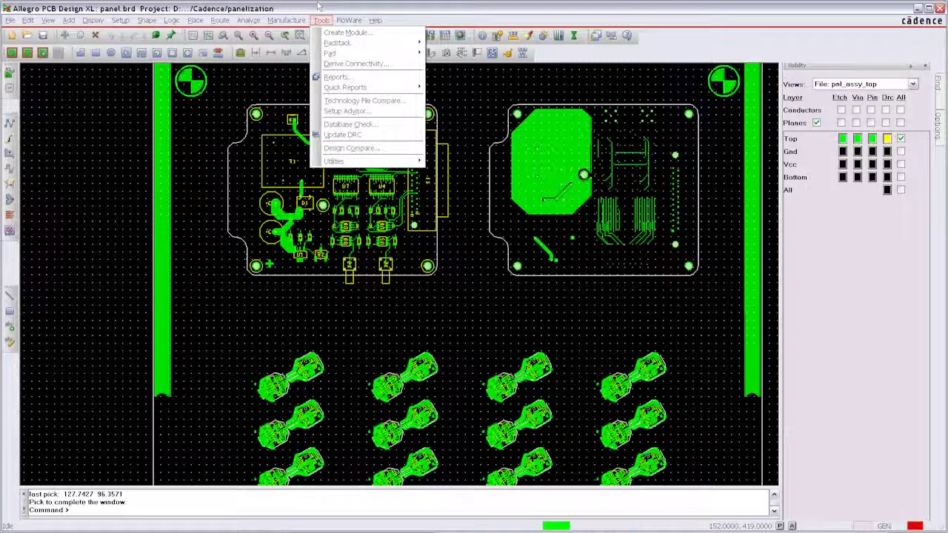
# Step: Open the Reports window and add Component Report to the reports to generate
pyautogui.click(337, 77)
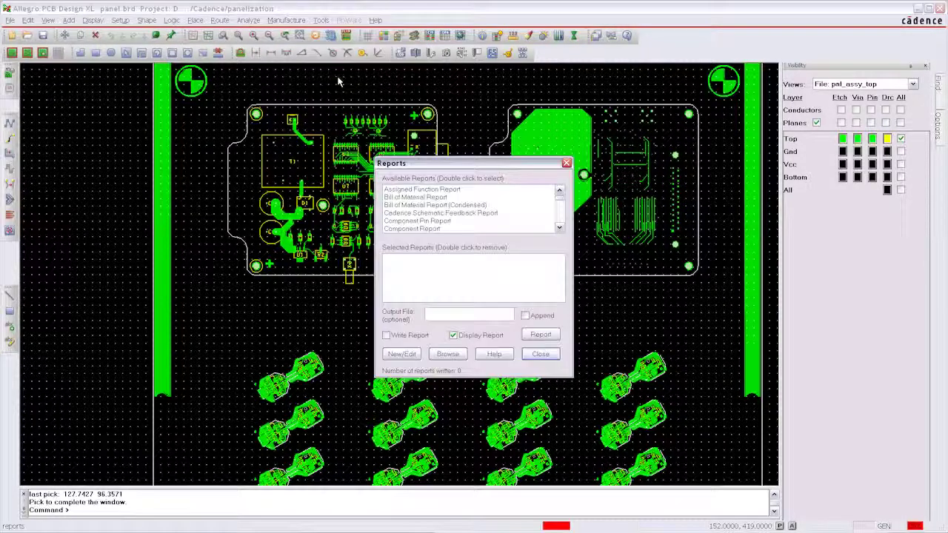
pyautogui.doubleClick(433, 230)
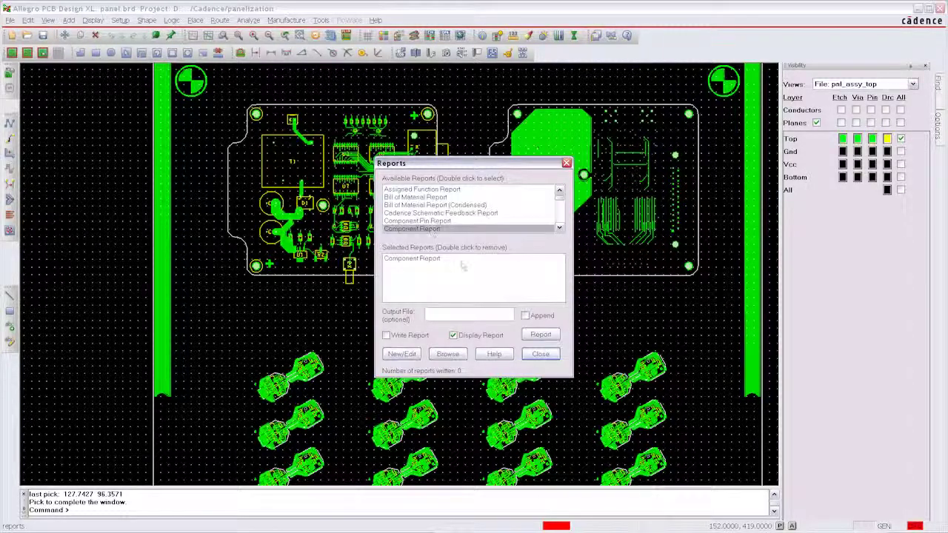